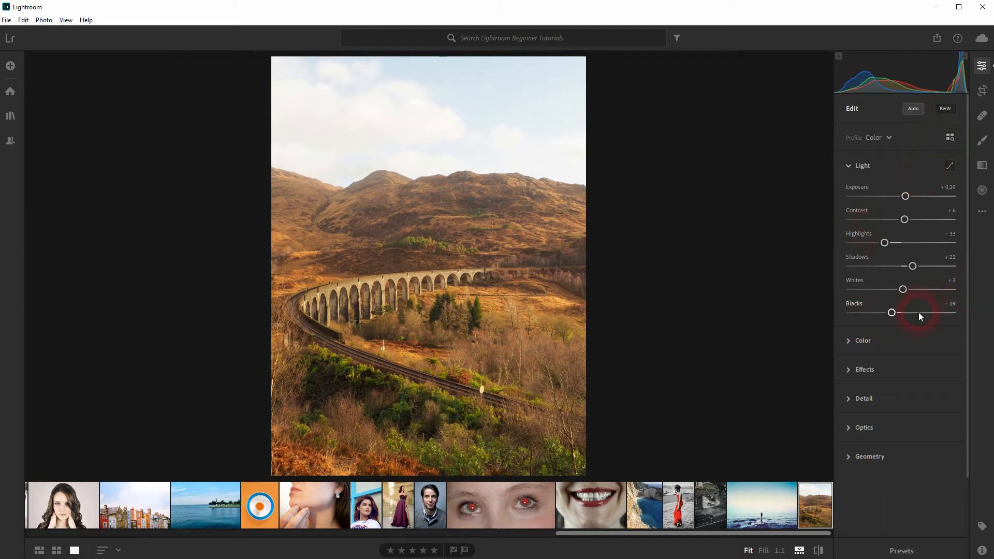
Fine-tune the photo's Light settings, and in Color set Vibrance to +11 and Saturation to +5
left_click_drag(885, 246, 912, 290)
left_click_drag(904, 197, 911, 220)
left_click(867, 342)
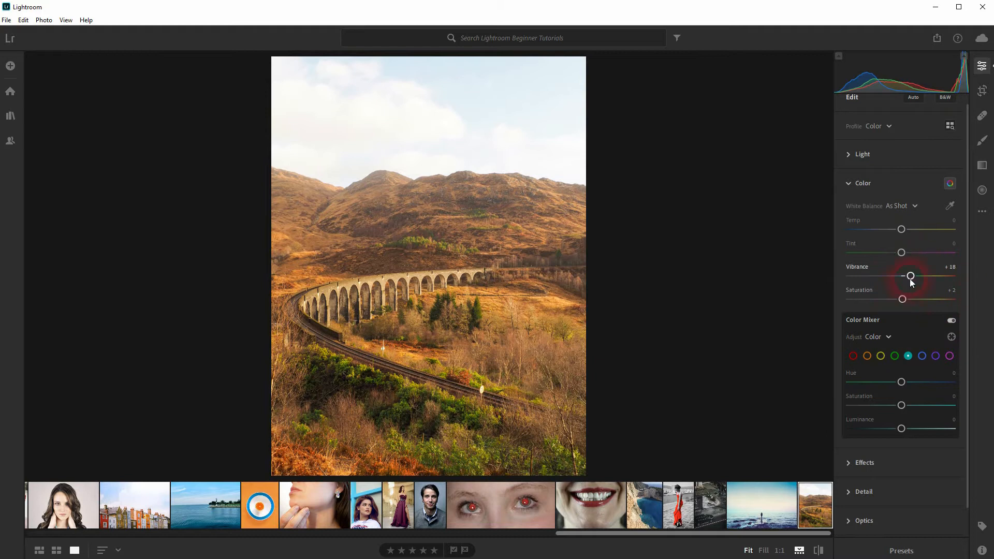
left_click_drag(911, 274, 904, 299)
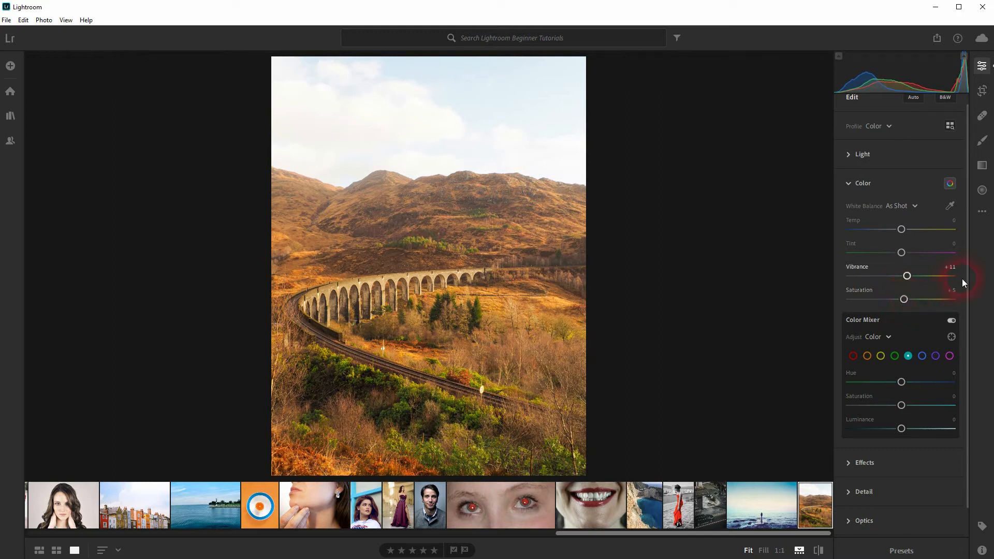
Add a linear gradient over the sky down to the mountain tops with Temp −100, Exposure −0.84, Contrast −43 and Saturation +27
left_click(970, 165)
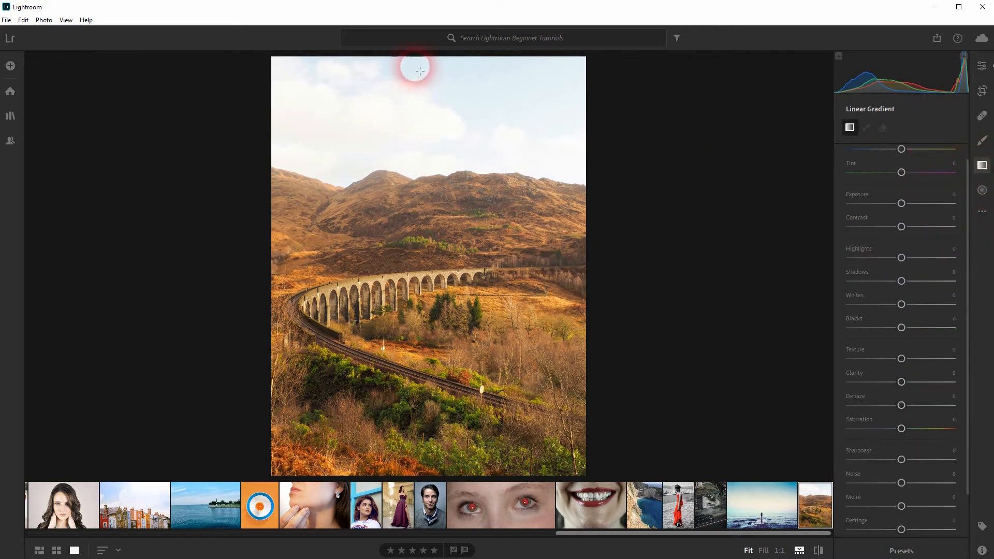
left_click_drag(413, 53, 420, 191)
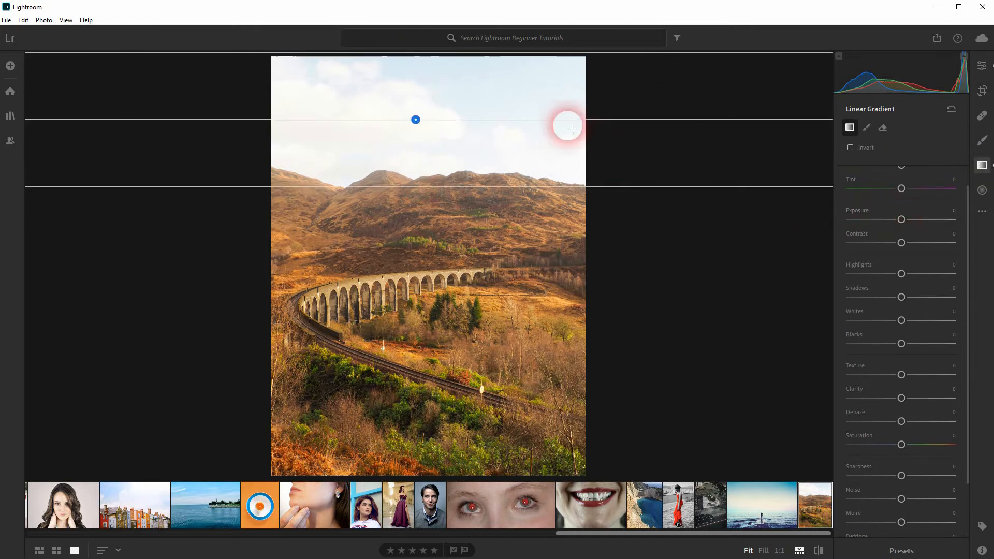
scroll(911, 342, "up", 1)
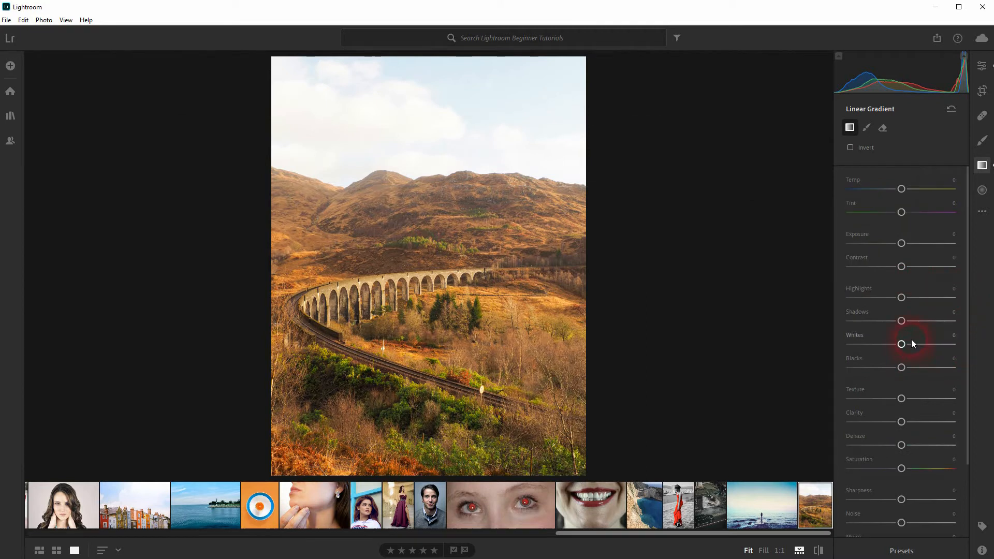
left_click_drag(901, 190, 824, 195)
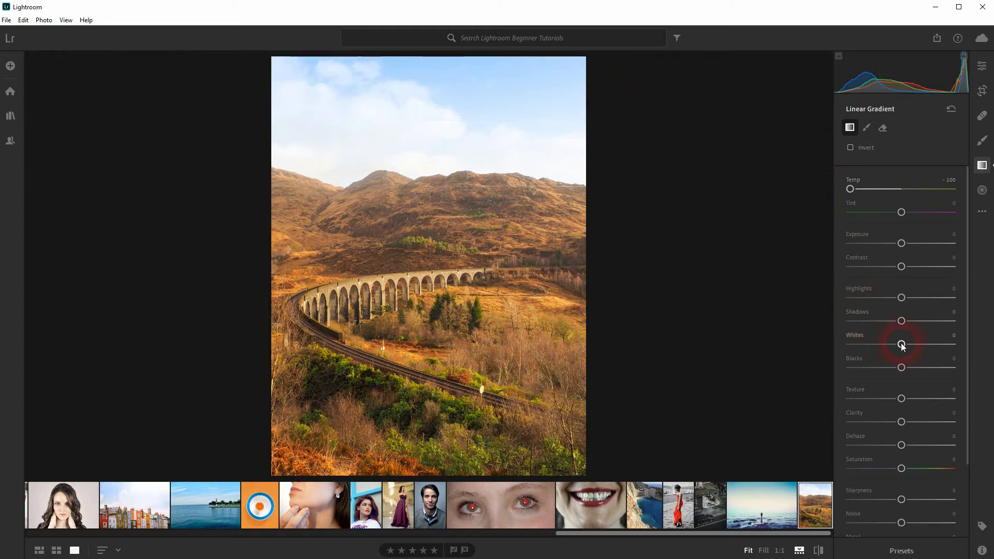
left_click_drag(901, 243, 884, 273)
mouse_move(901, 469)
left_mouse_down()
mouse_move(960, 468)
mouse_move(914, 468)
left_mouse_up()
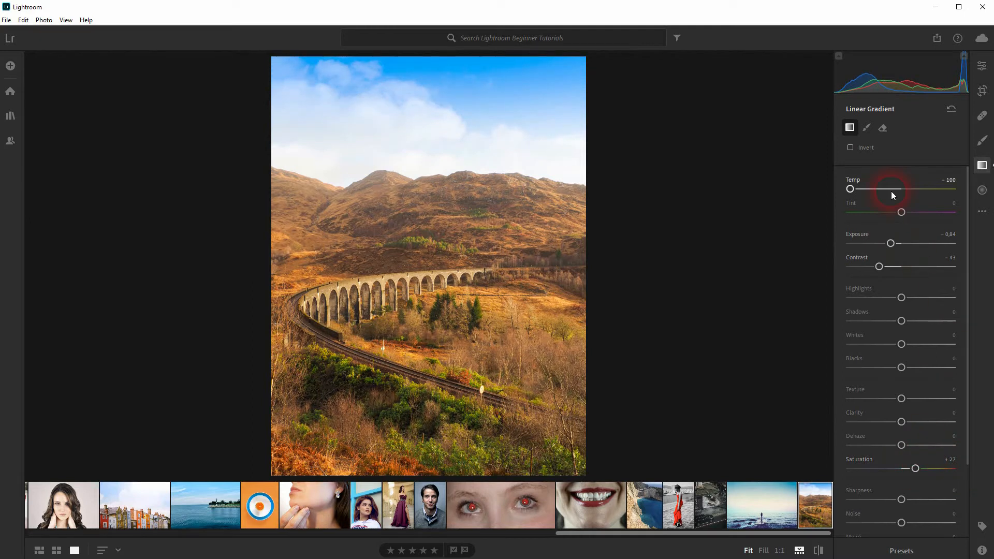
Activate the Color Mixer's targeted adjustment in the global color edits and sample the blue sky near the photo's upper edge
left_click(982, 66)
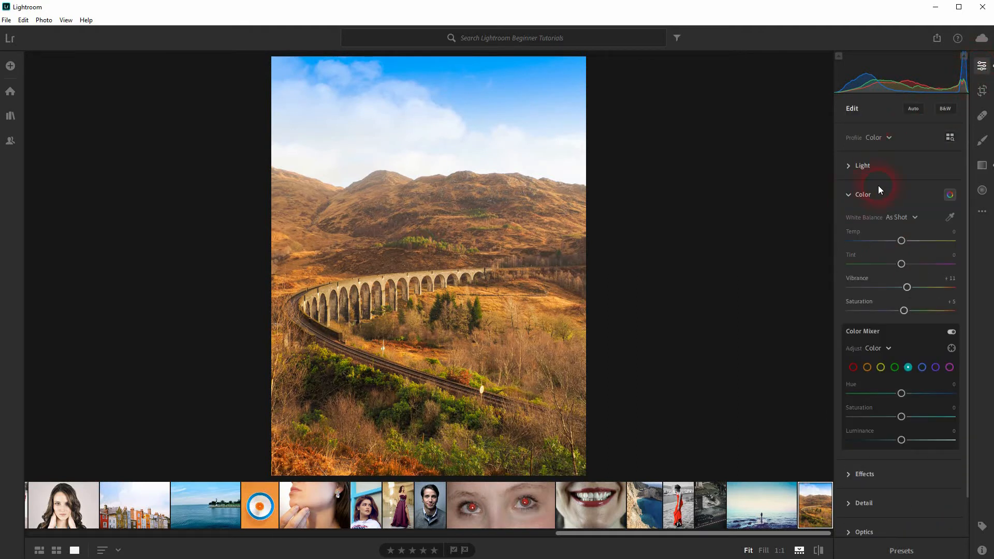
left_click(878, 187)
left_click(858, 194)
left_click(952, 337)
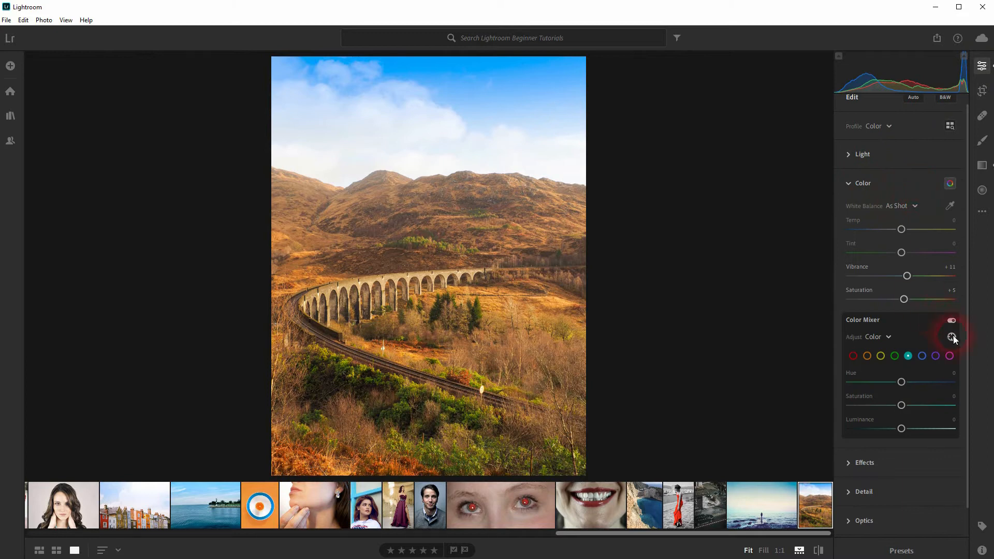
left_click(951, 320)
left_click(952, 320)
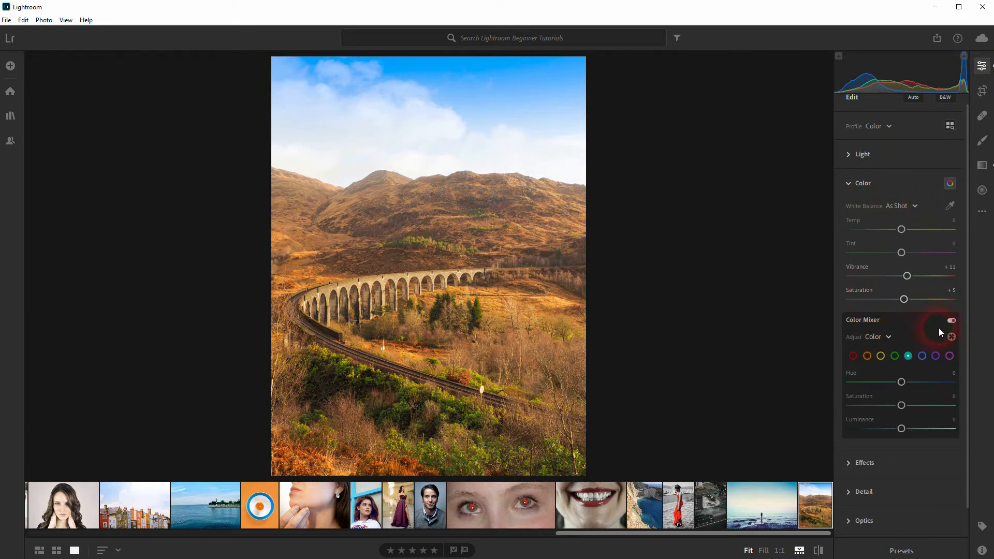
left_click(951, 337)
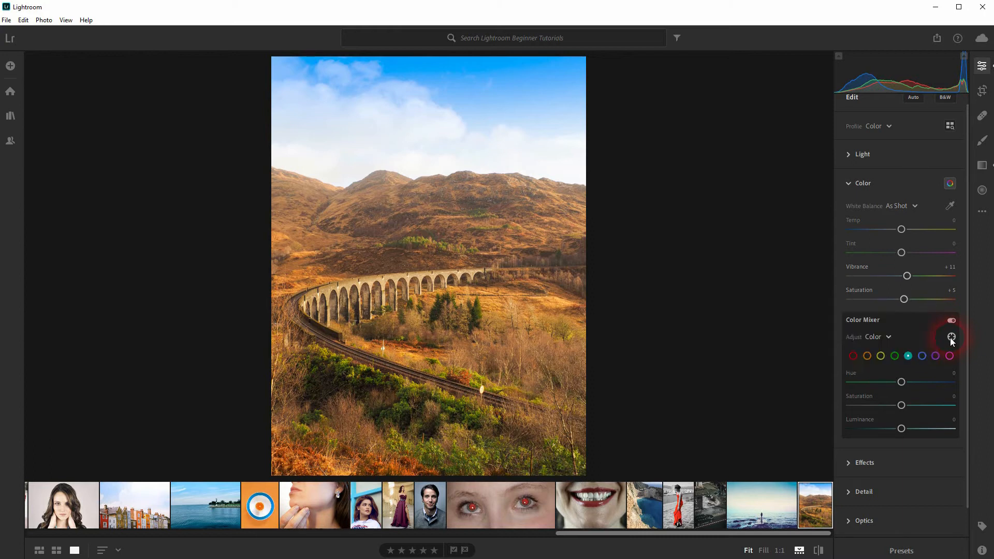
left_click(533, 81)
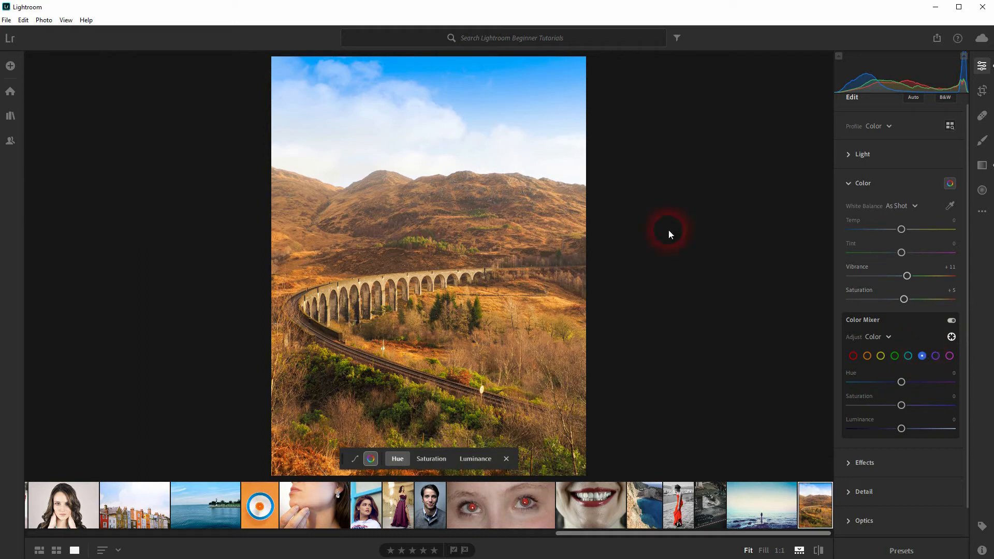
Try shifting the hue of the blue sky directly on the photo, and reset the blue Hue
left_click(552, 80)
mouse_move(556, 83)
left_mouse_down()
mouse_move(598, 78)
mouse_move(546, 78)
left_mouse_up()
double_click(851, 374)
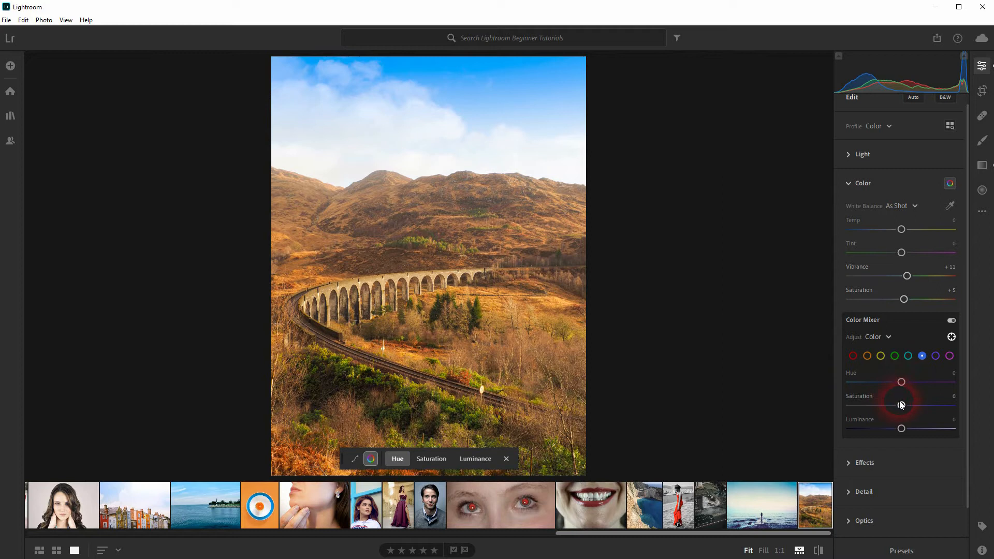
Set the blues to Saturation +14 and Luminance −15, and try reducing the Saturation of the purples
left_click_drag(901, 405, 891, 433)
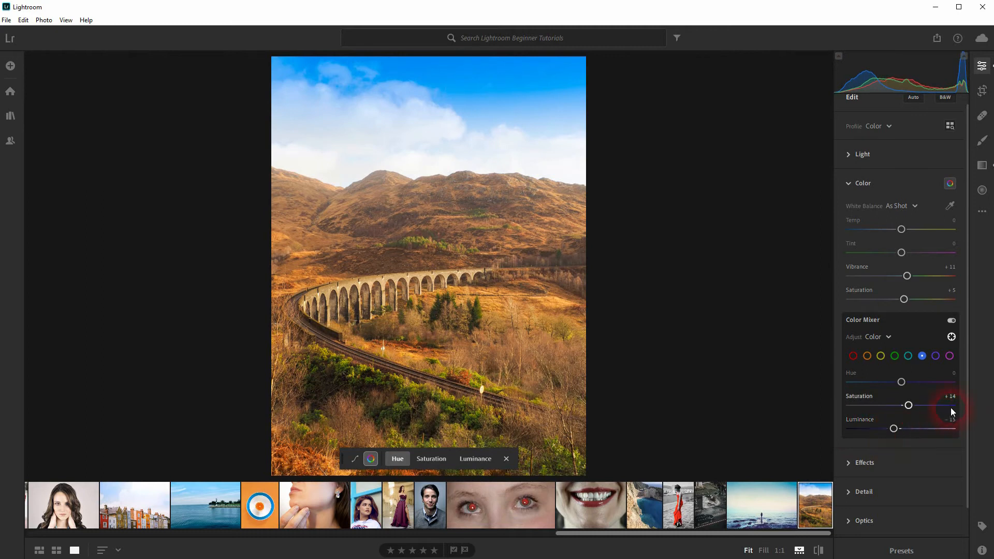
left_click(936, 357)
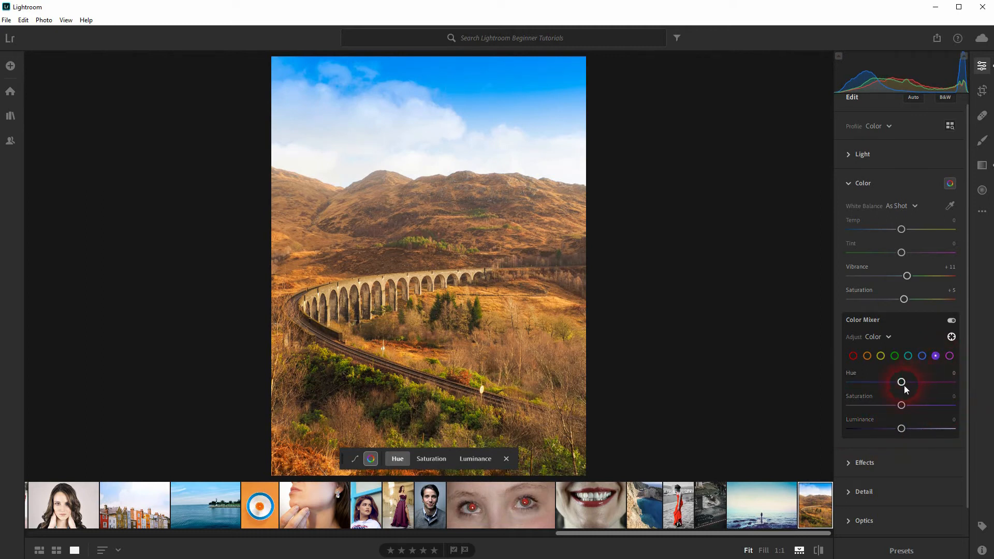
left_click_drag(902, 406, 835, 415)
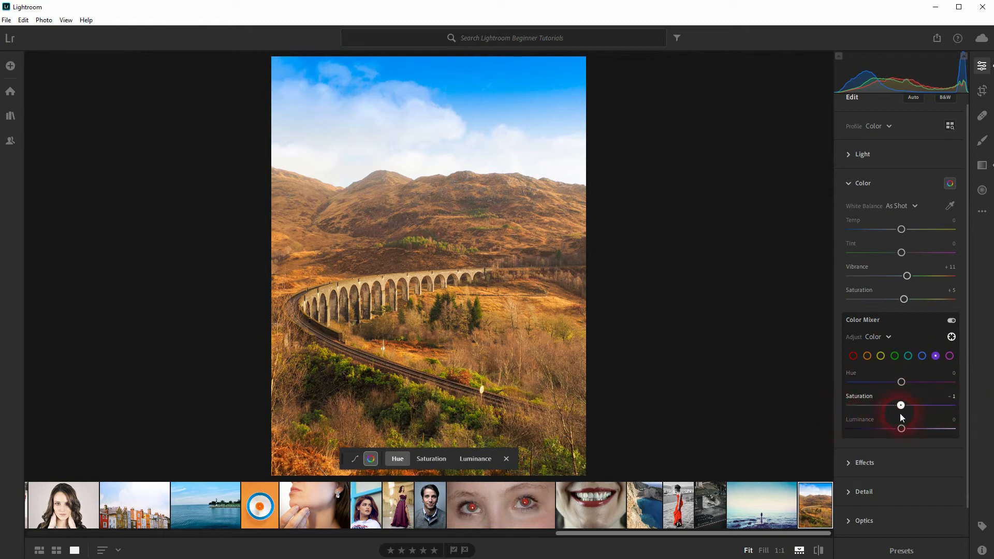
Set the aquas to Saturation +34 and Luminance −24, and compare the edit with the original photo
left_click(908, 356)
left_click_drag(901, 405, 887, 436)
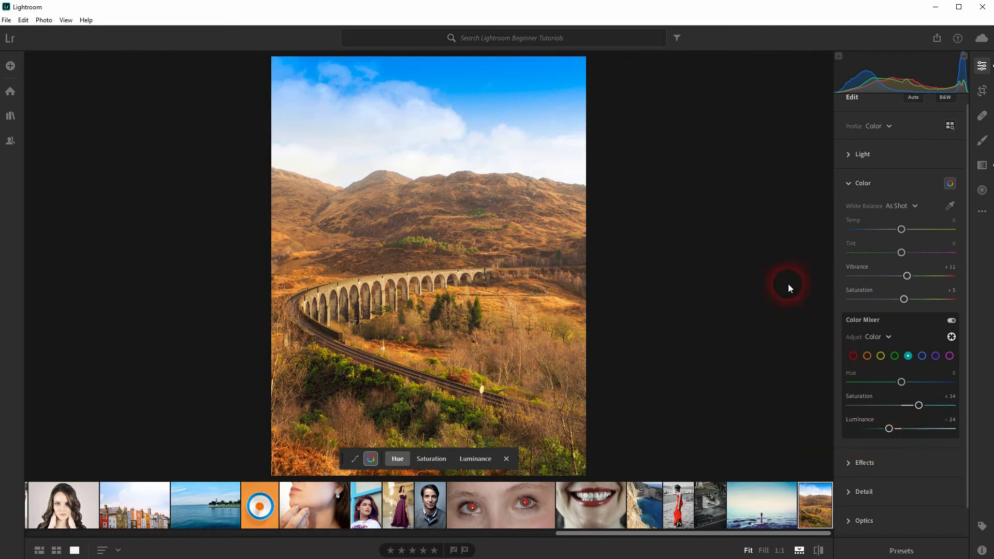
left_click(819, 550)
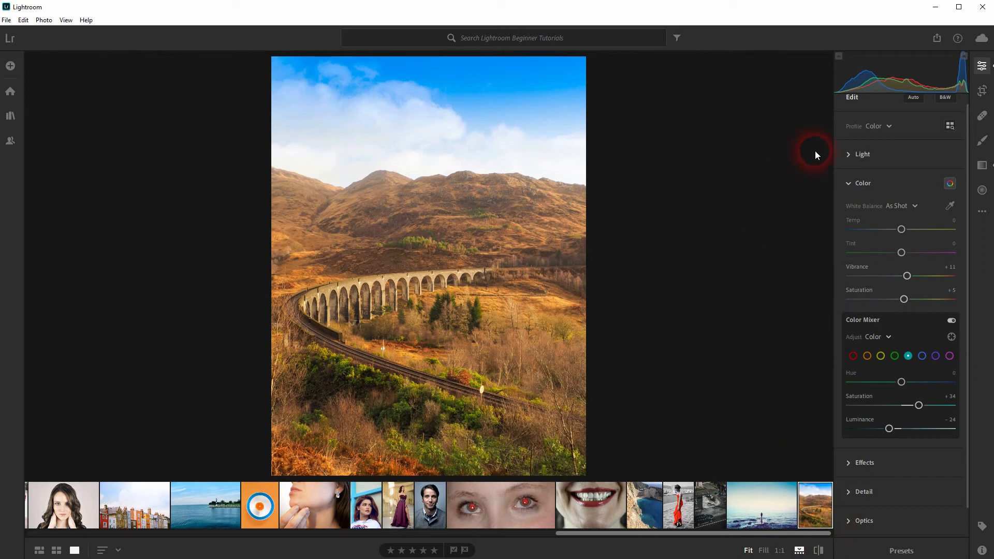
Set up a new adjustment brush with Size 12 and Feather 39
left_click(982, 141)
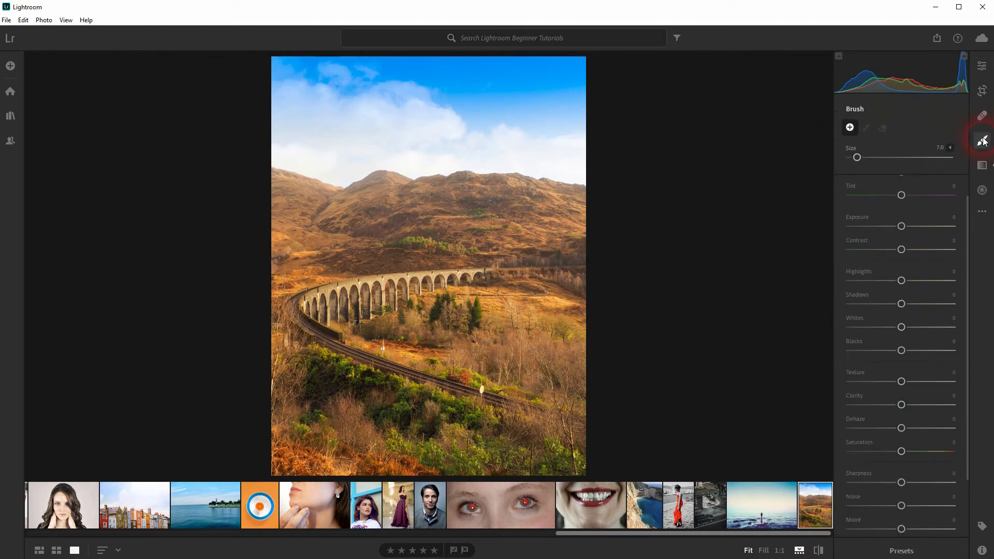
left_click(851, 128)
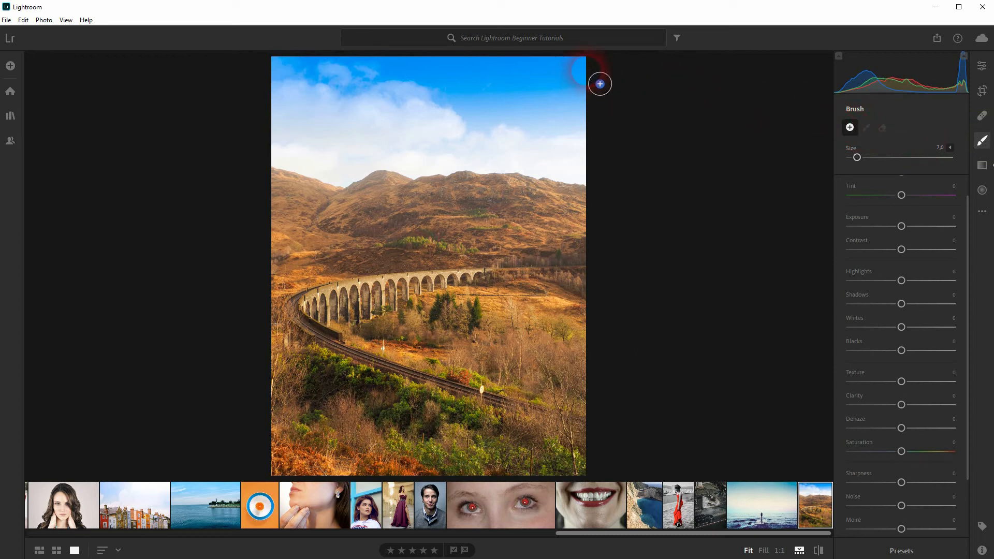
mouse_move(860, 156)
left_mouse_down()
mouse_move(872, 156)
mouse_move(673, 114)
left_mouse_up()
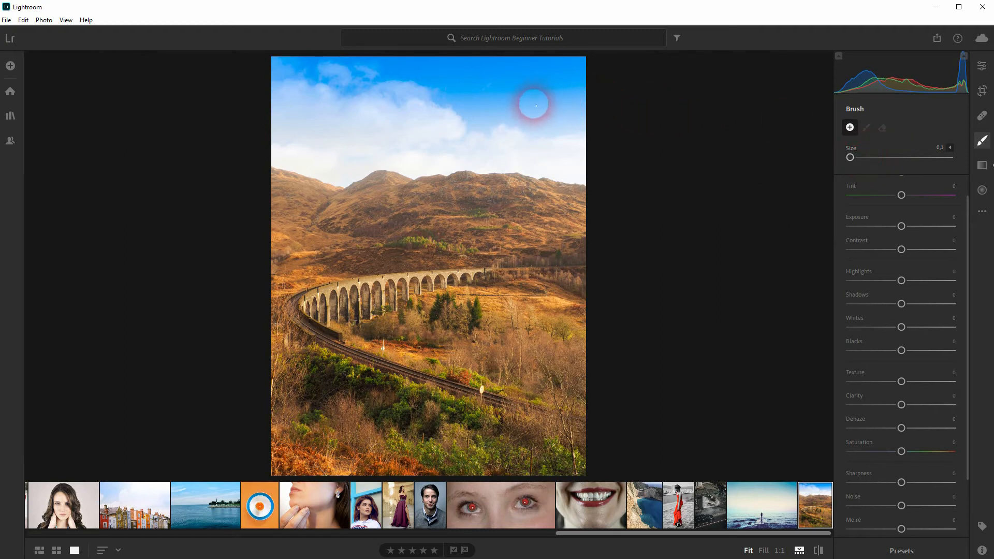
left_click_drag(850, 157, 863, 157)
left_click(951, 148)
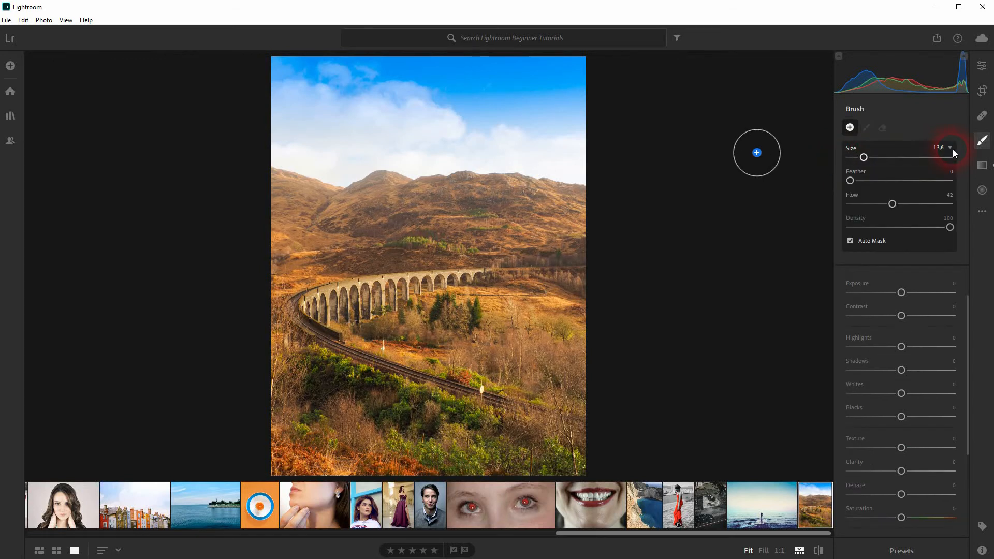
mouse_move(852, 180)
left_mouse_down()
mouse_move(895, 180)
mouse_move(863, 159)
left_mouse_up()
Brush over the sky starting at its upper right corner and set the brush adjustment's Temp to −52
mouse_move(610, 112)
left_mouse_down()
mouse_move(590, 102)
mouse_move(274, 109)
mouse_move(311, 92)
mouse_move(613, 86)
mouse_move(604, 106)
mouse_move(337, 125)
mouse_move(306, 136)
mouse_move(636, 140)
mouse_move(300, 160)
mouse_move(329, 175)
mouse_move(569, 171)
mouse_move(600, 182)
mouse_move(611, 195)
mouse_move(598, 197)
mouse_move(526, 187)
mouse_move(356, 190)
mouse_move(280, 168)
mouse_move(594, 112)
mouse_move(585, 78)
left_mouse_up()
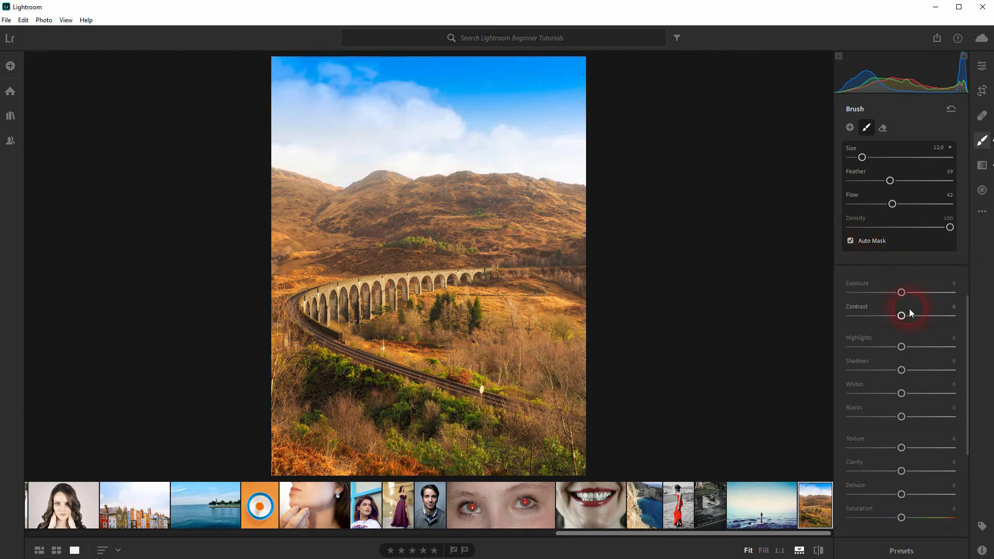
scroll(907, 306, "up", 2)
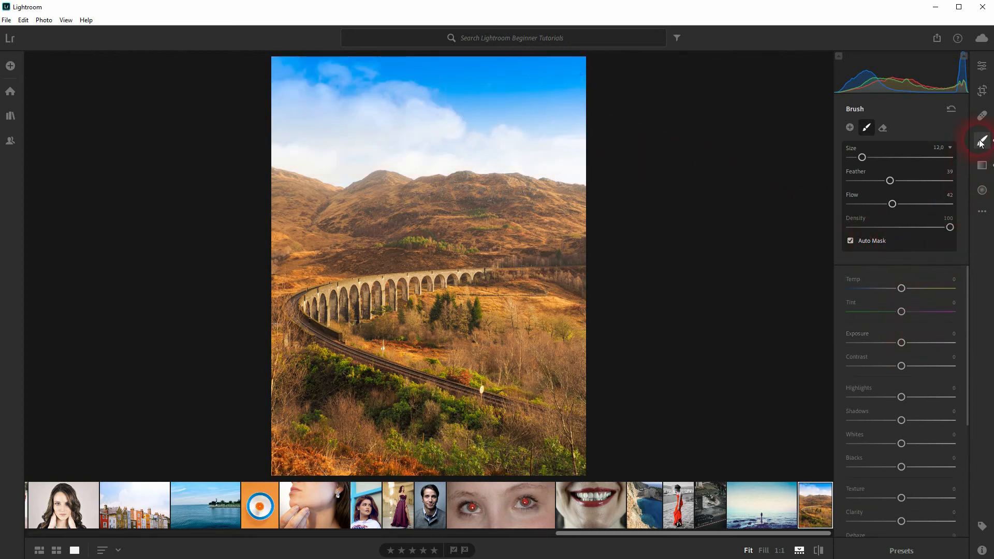
left_click_drag(907, 289, 849, 289)
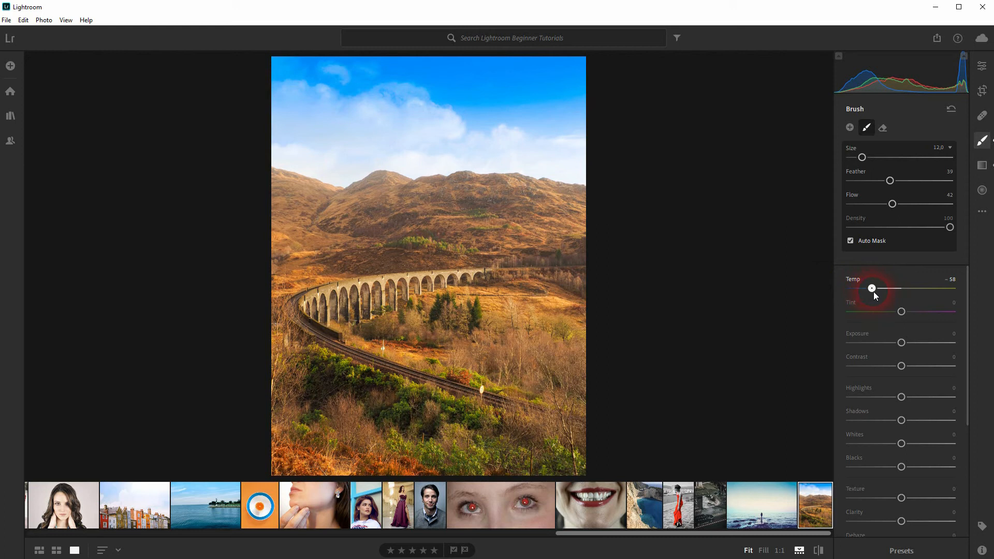
left_click_drag(874, 291, 877, 291)
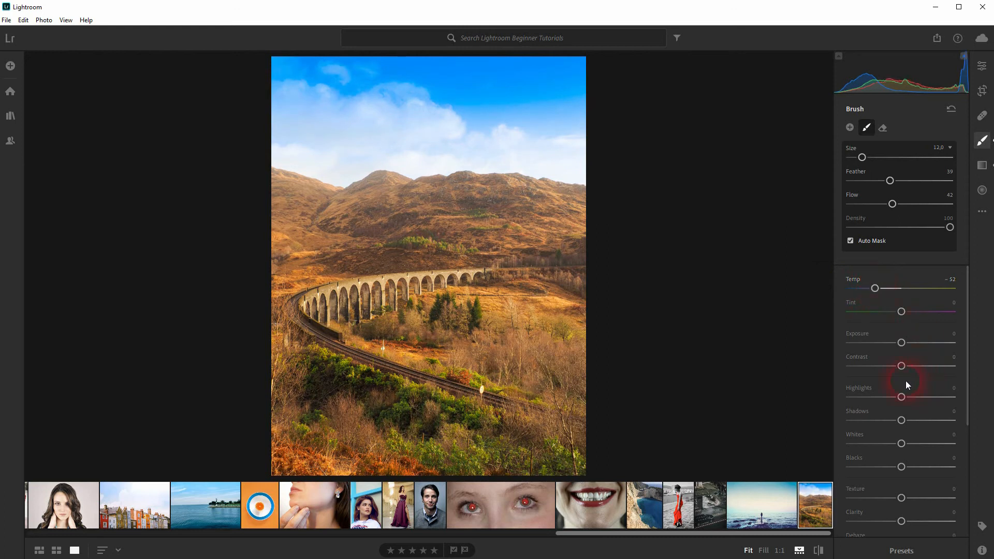
Lower the brush adjustment's Contrast, slightly raise its Exposure and set its Saturation to +19
mouse_move(901, 366)
left_mouse_down()
mouse_move(833, 372)
mouse_move(907, 376)
mouse_move(893, 376)
left_mouse_up()
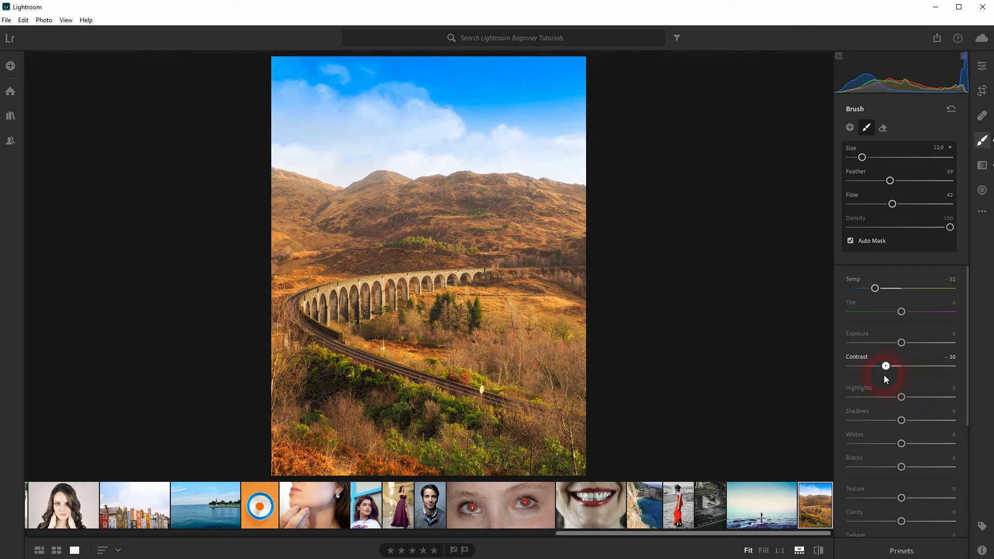
mouse_move(901, 342)
left_mouse_down()
mouse_move(914, 342)
mouse_move(905, 342)
left_mouse_up()
scroll(903, 383, "down", 4)
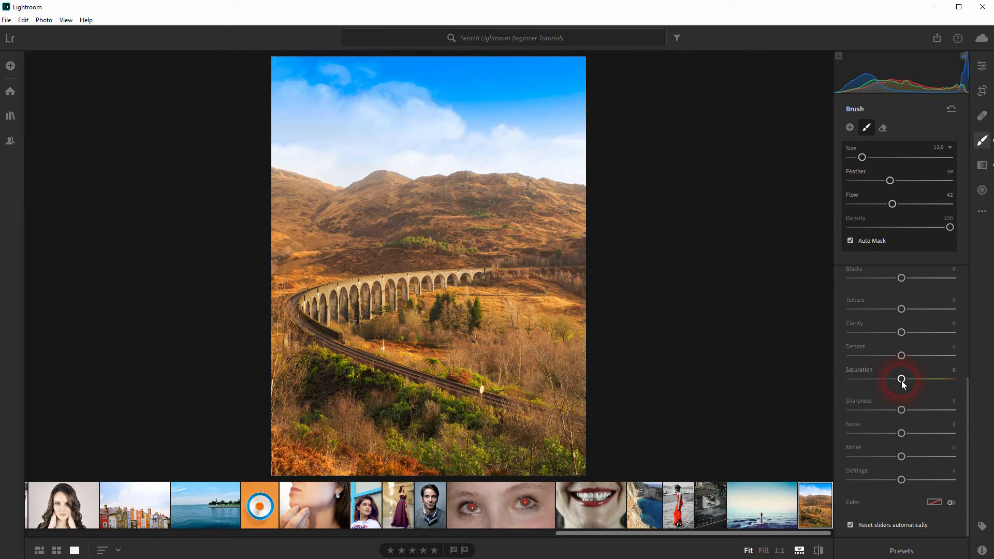
mouse_move(901, 380)
left_mouse_down()
mouse_move(930, 379)
mouse_move(890, 378)
mouse_move(913, 381)
left_mouse_up()
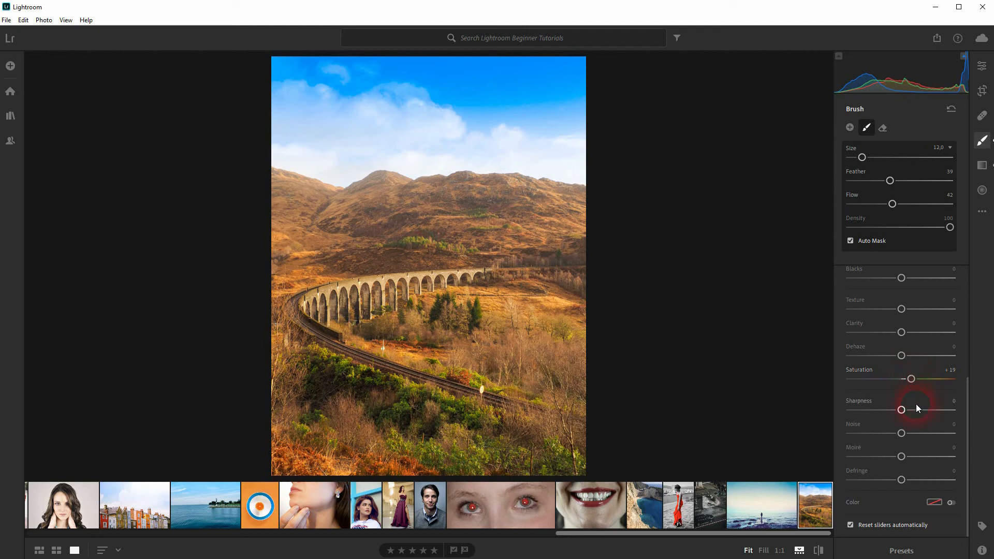
Tint the brush adjustment with a saturated blue color and paint across more of the sky
left_click(951, 502)
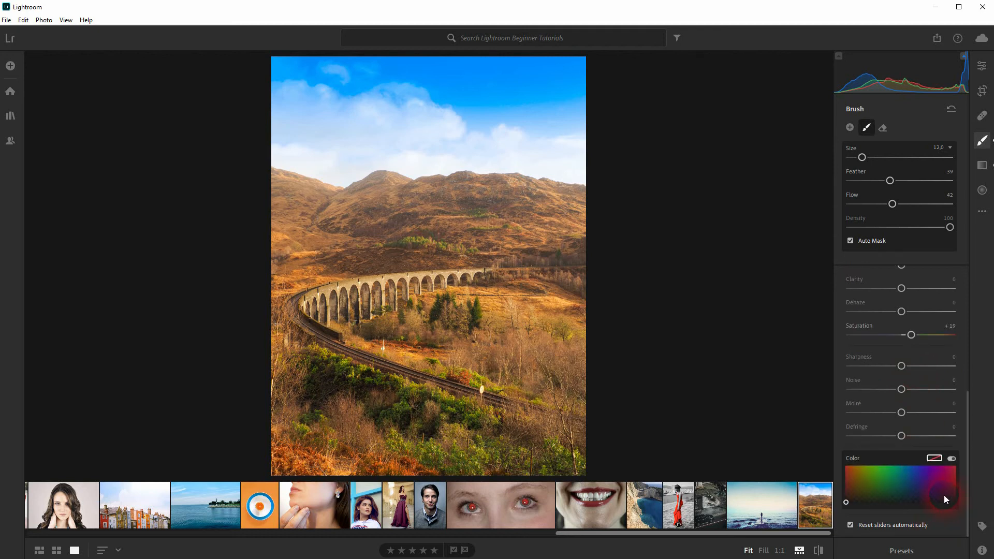
left_click(920, 476)
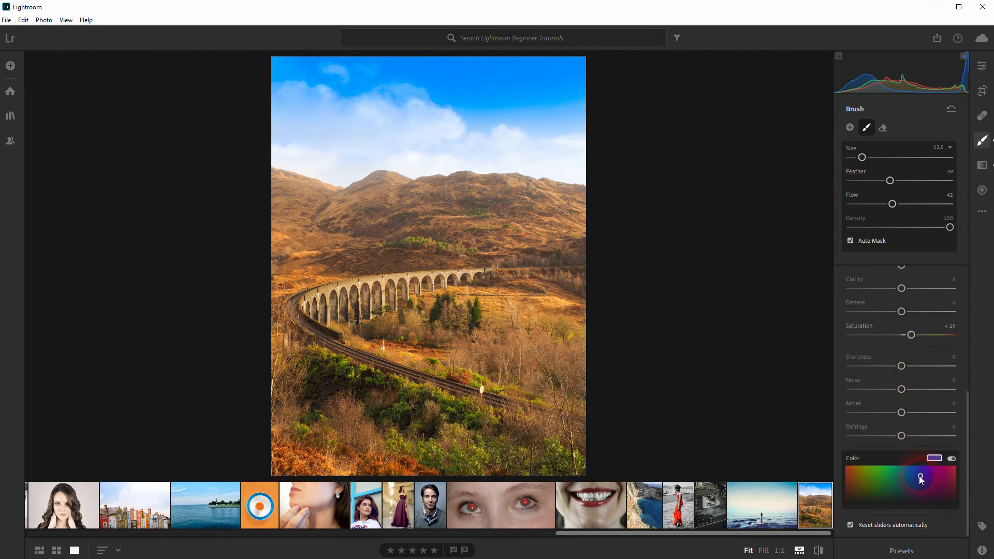
left_click(915, 465)
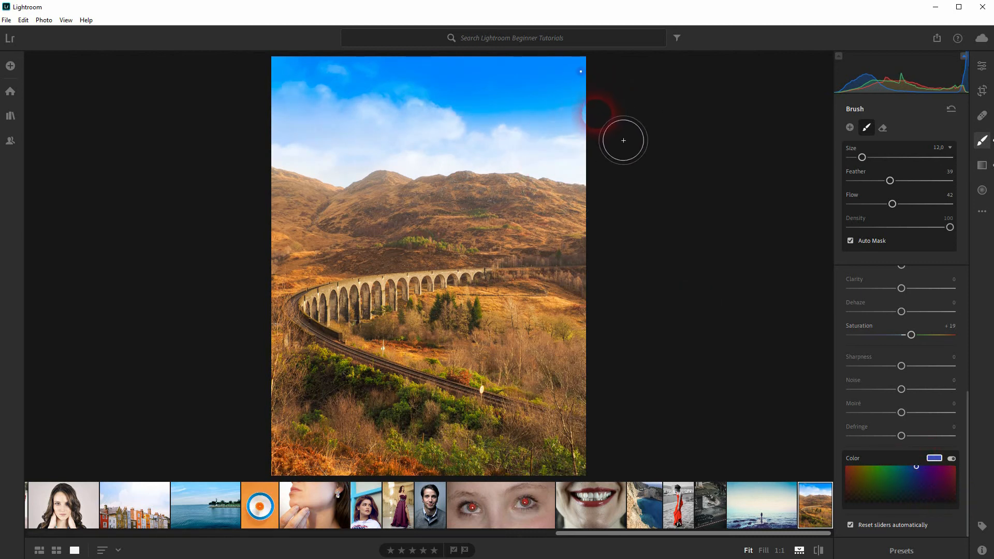
mouse_move(580, 159)
left_mouse_down()
mouse_move(597, 144)
mouse_move(355, 139)
mouse_move(595, 157)
mouse_move(325, 146)
mouse_move(367, 167)
mouse_move(309, 153)
mouse_move(326, 134)
mouse_move(557, 125)
mouse_move(284, 98)
left_mouse_up()
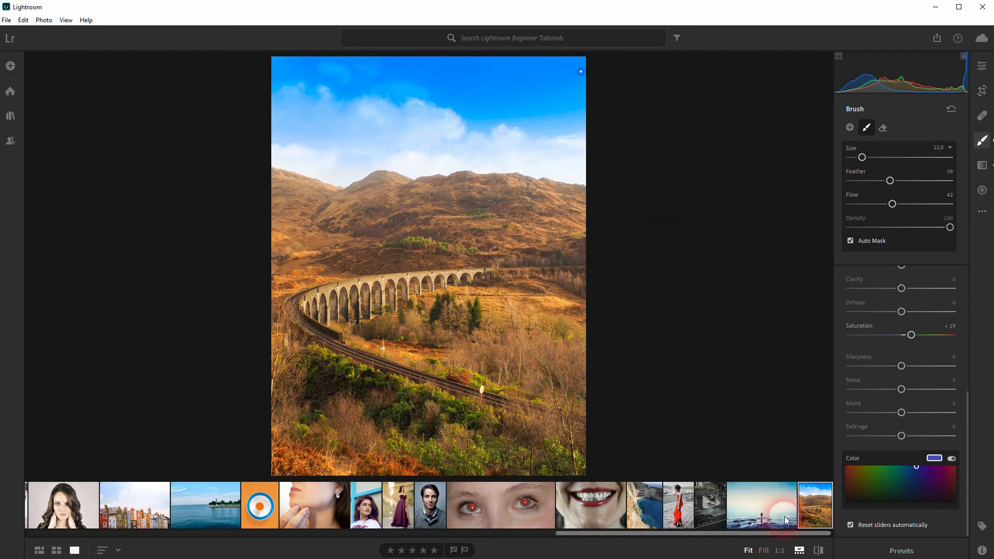
Compare the edited photo with the original and return to the edited version
left_click(818, 551)
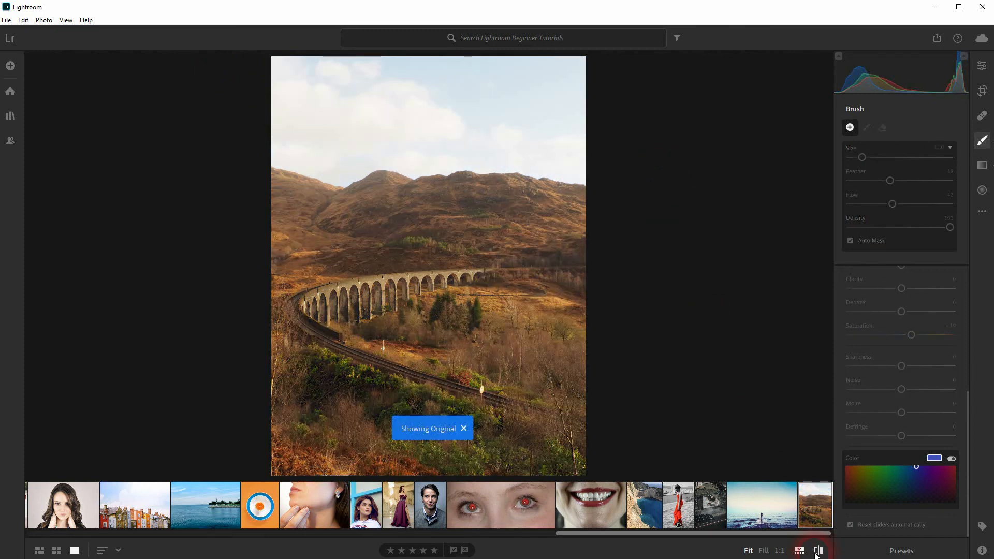
left_click(818, 551)
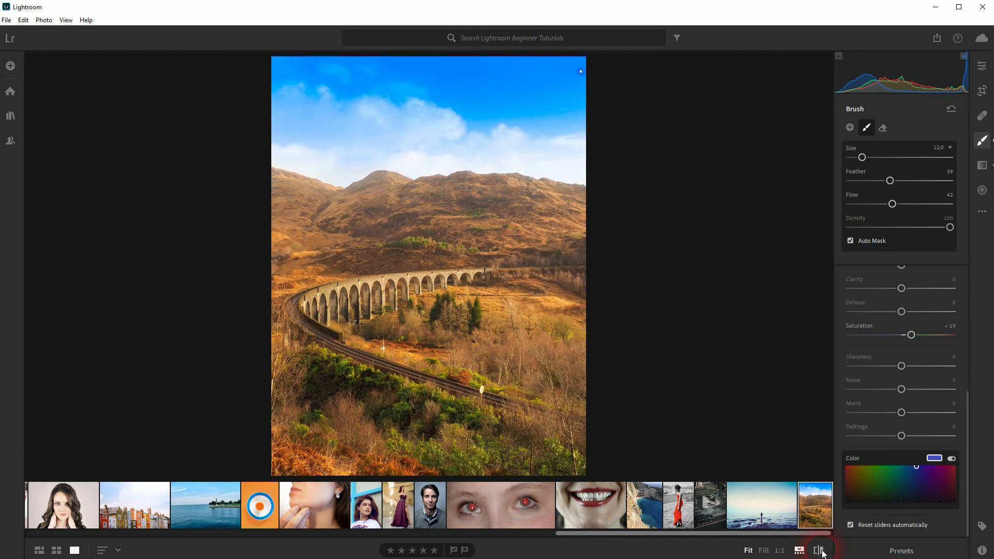
left_click(754, 385)
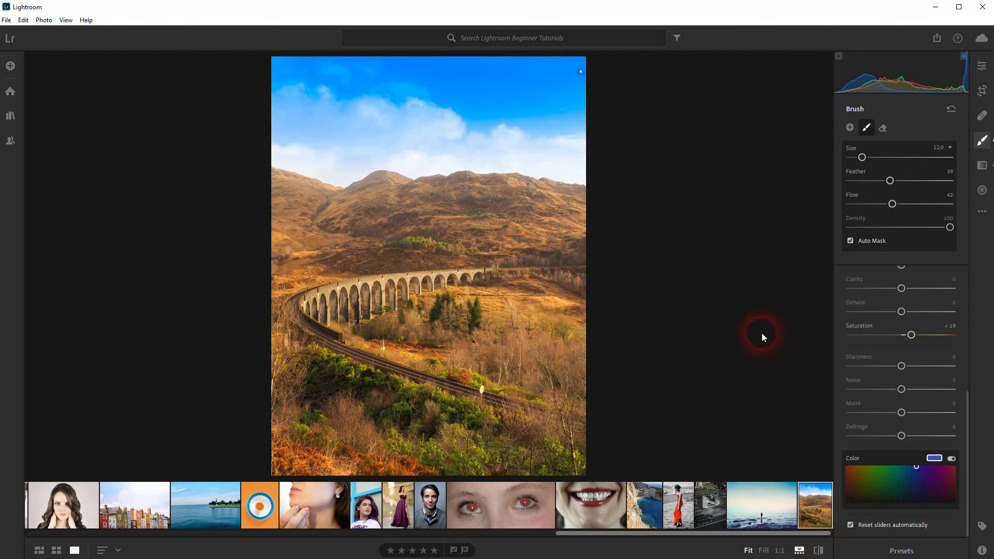
Delete the brush adjustment painted over the sky
left_click(586, 76)
right_click(587, 77)
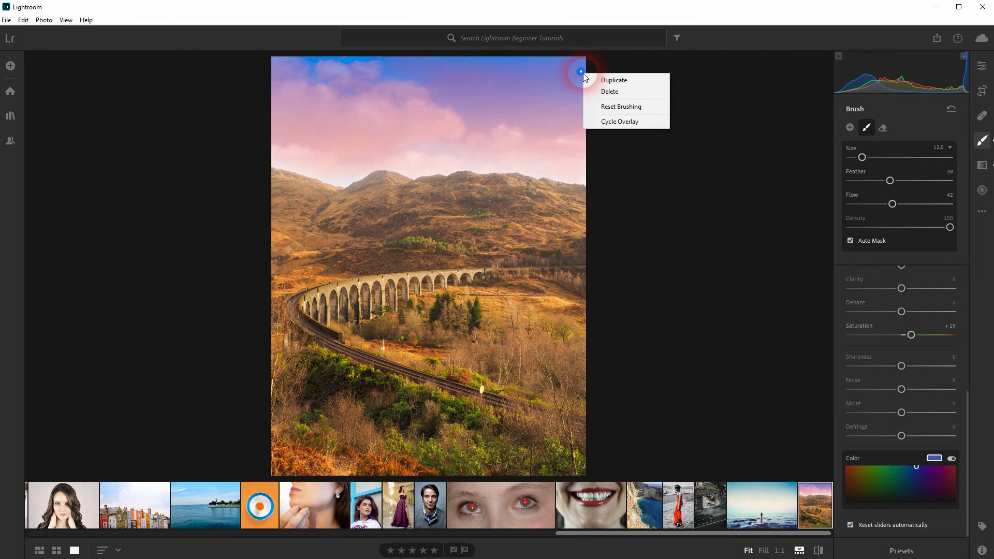
left_click(616, 93)
left_click(747, 303)
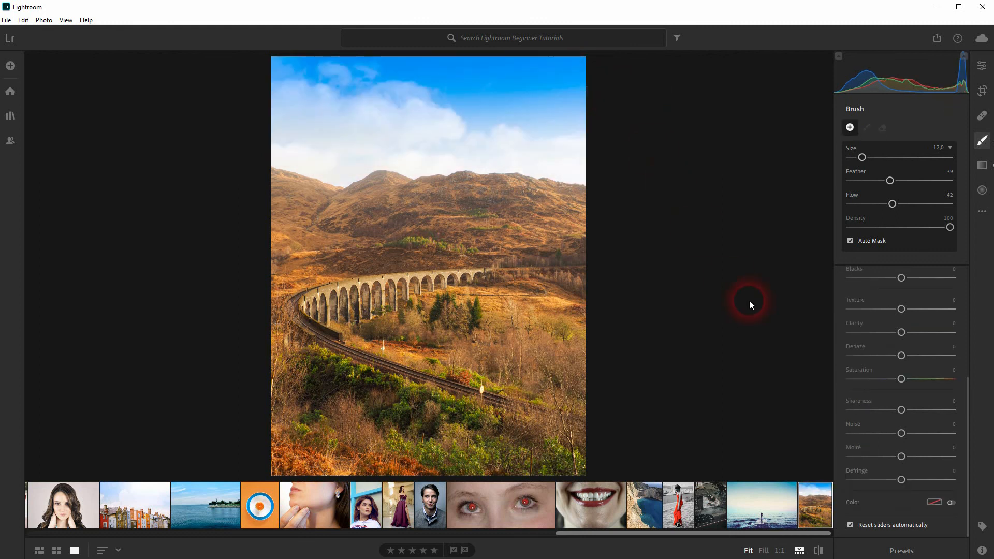